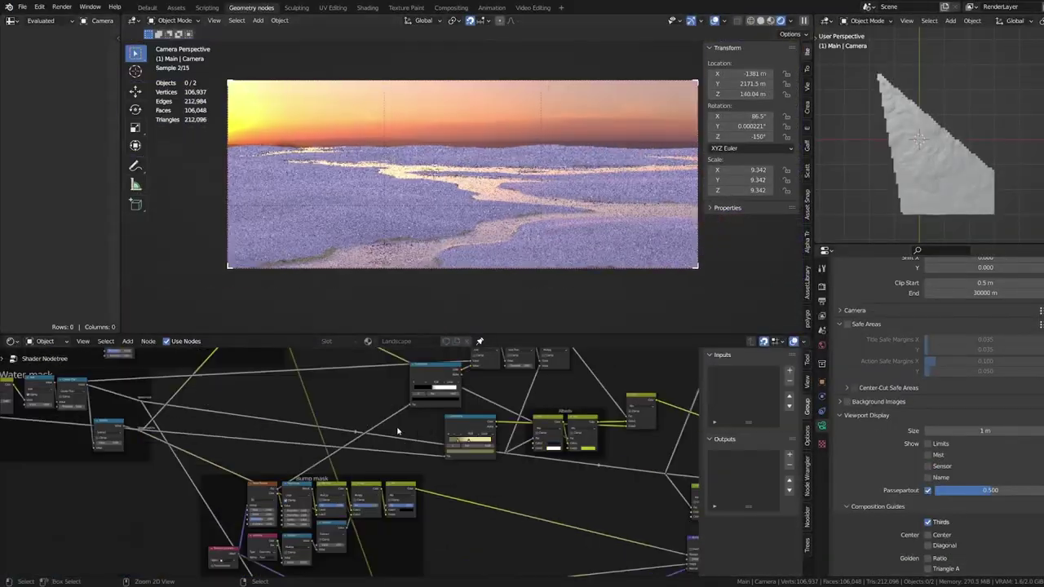
Focus the node view on the Big noise section of the landscape shader
{"action": "left_click", "coordinate": [295, 459]}
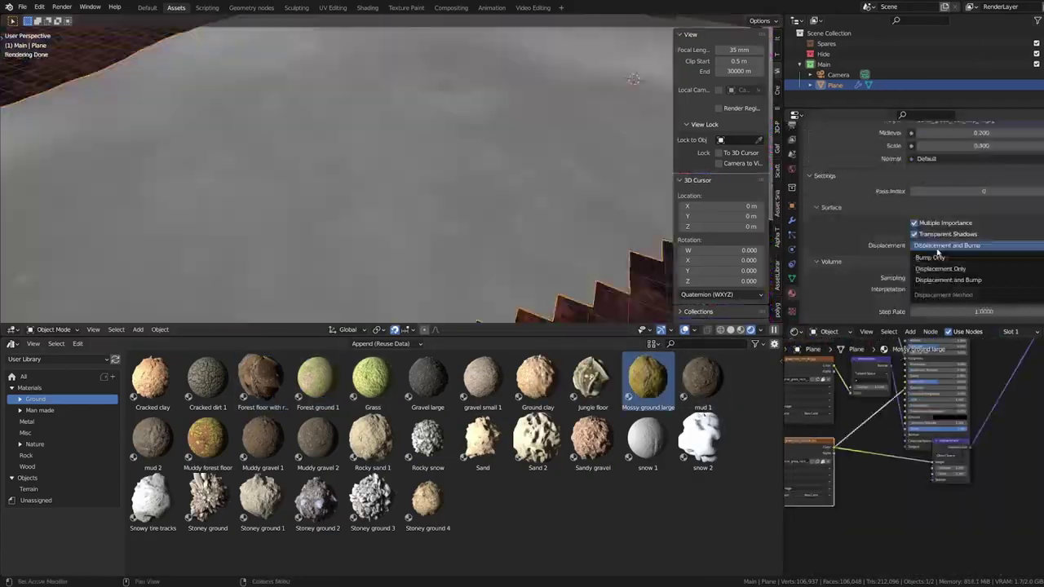
Set the landscape material's displacement method to Bump Only
{"action": "left_click", "coordinate": [929, 257]}
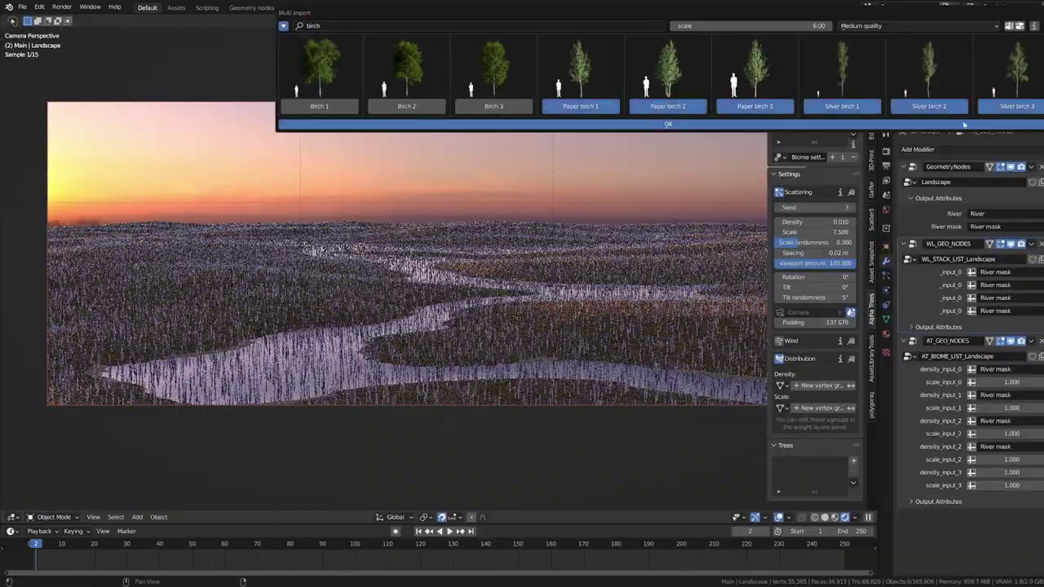
Import the selected Paper birch variants as a new forest layer
{"action": "left_click", "coordinate": [964, 124]}
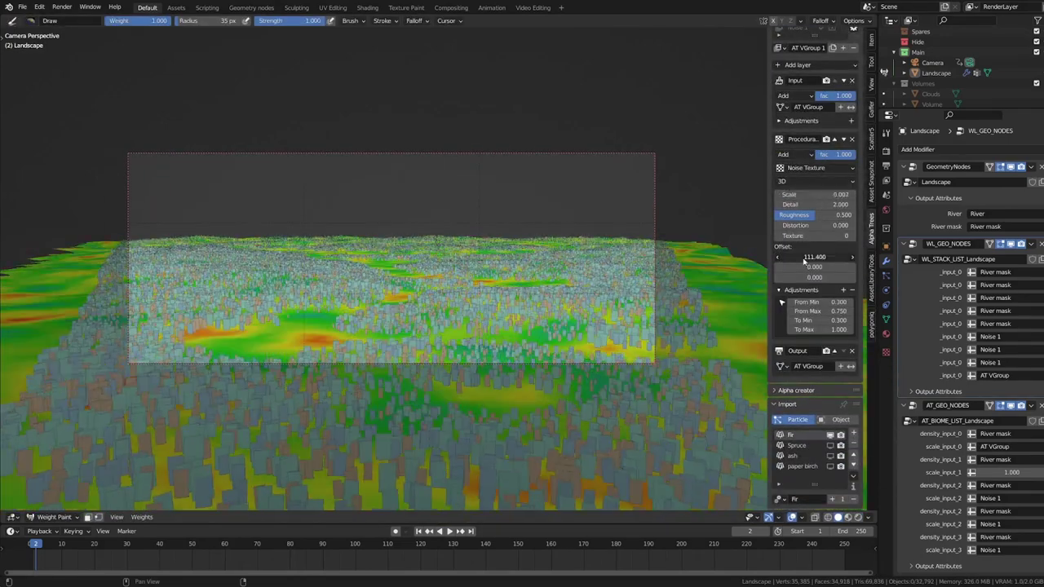
Scroll up the sidebar toward the Weight Layers settings
{"action": "scroll", "coordinate": [567, 181], "scroll_direction": "up", "scroll_amount": 2}
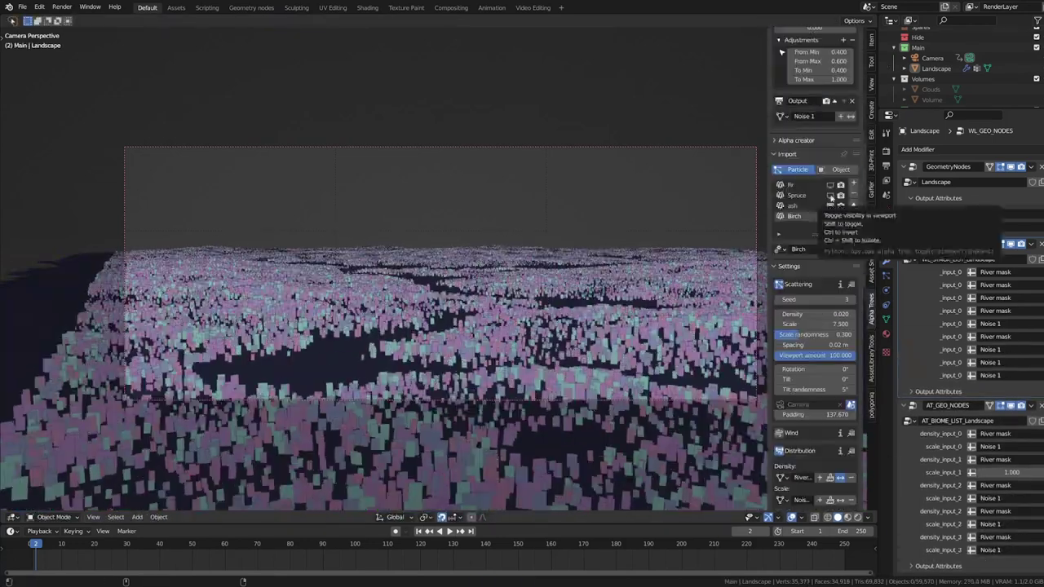
Preview the forest in Rendered viewport shading
{"action": "key", "text": "z"}
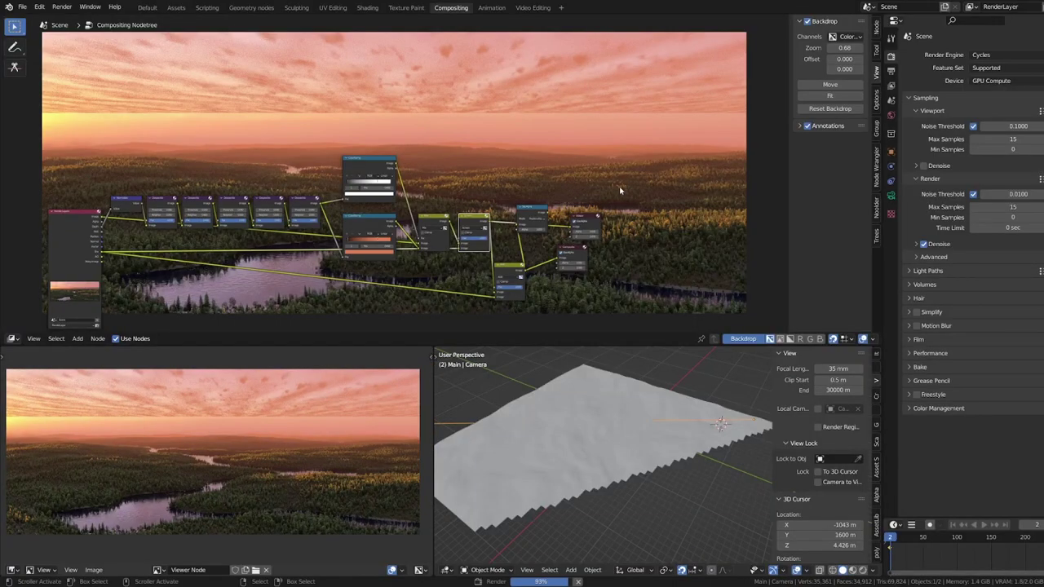
Zoom the node editor in on the ColorRamp nodes
{"action": "middle_click_drag", "start_coordinate": [619, 190], "coordinate": [448, 257], "text": "ctrl"}
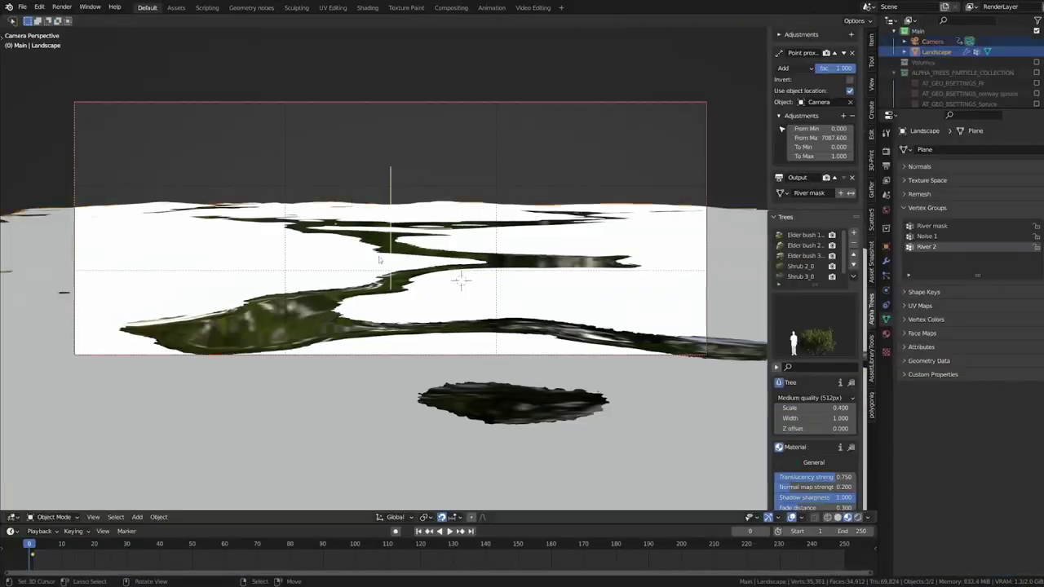
Render the current frame of the forest scene with F12
{"action": "key", "text": "F12"}
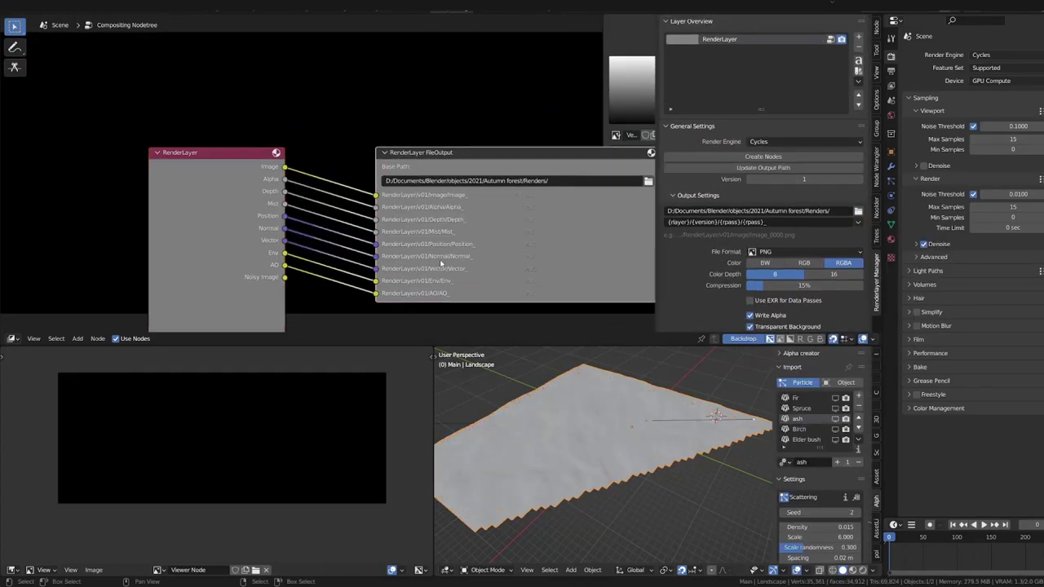
Update the render-pass output paths in the Renderlayer Manager and re-render the frame
{"action": "left_click", "coordinate": [877, 261]}
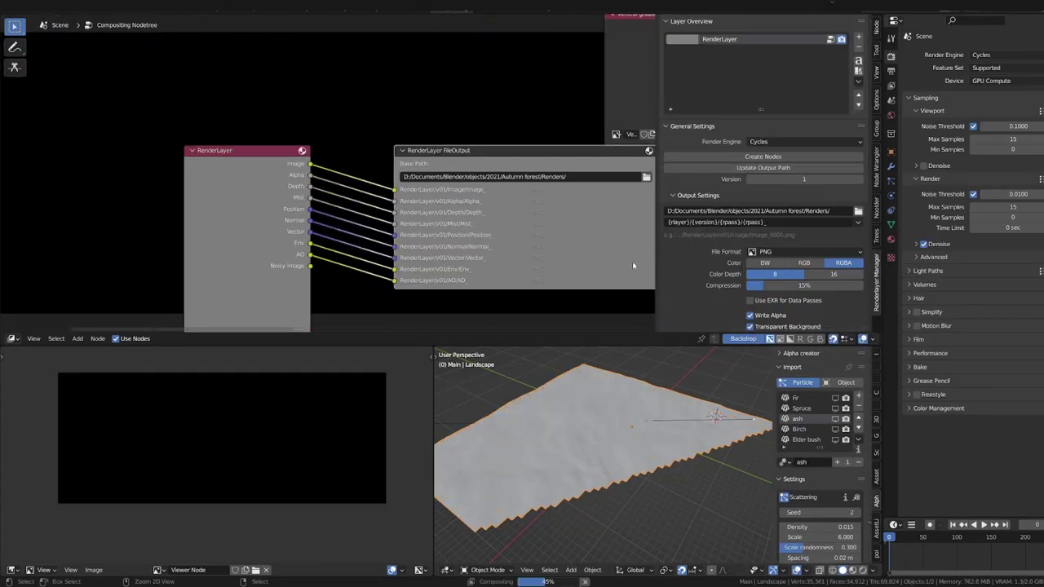
{"action": "left_click", "coordinate": [776, 168]}
{"action": "key", "text": "F12"}
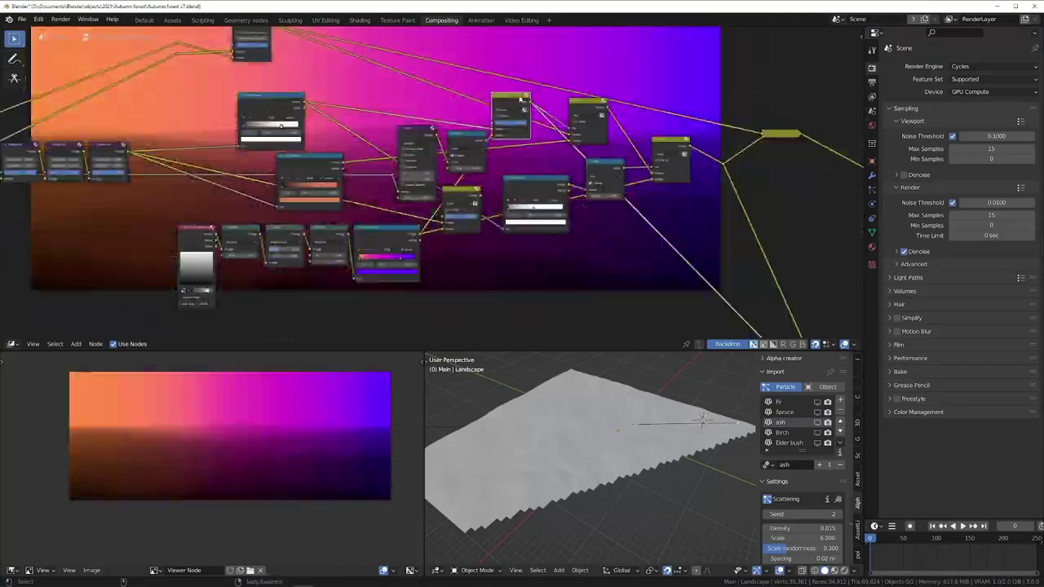
Start the final Cycles render of the sunset river through the autumn forest
{"action": "key", "text": "F12"}
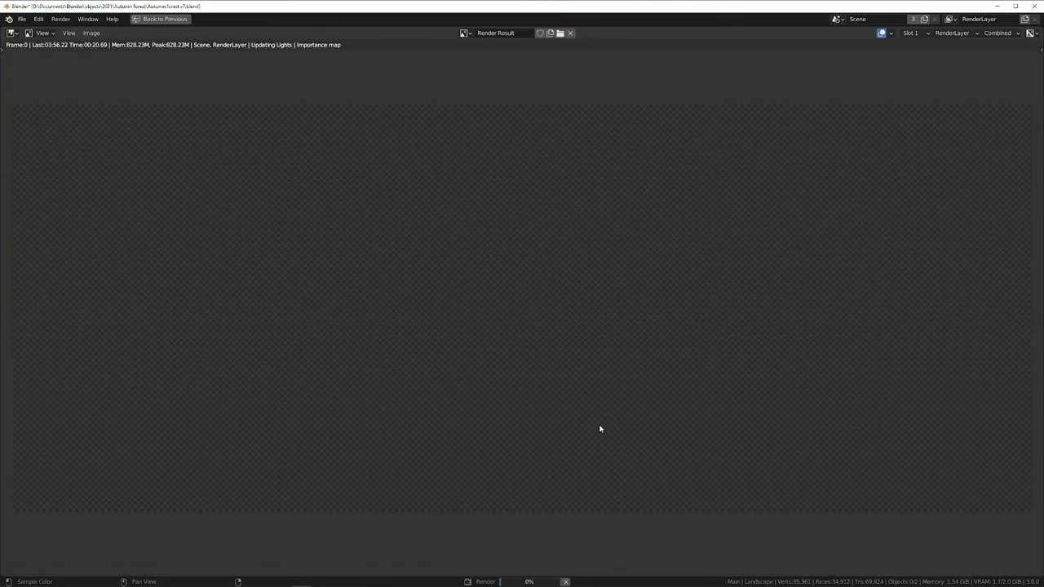